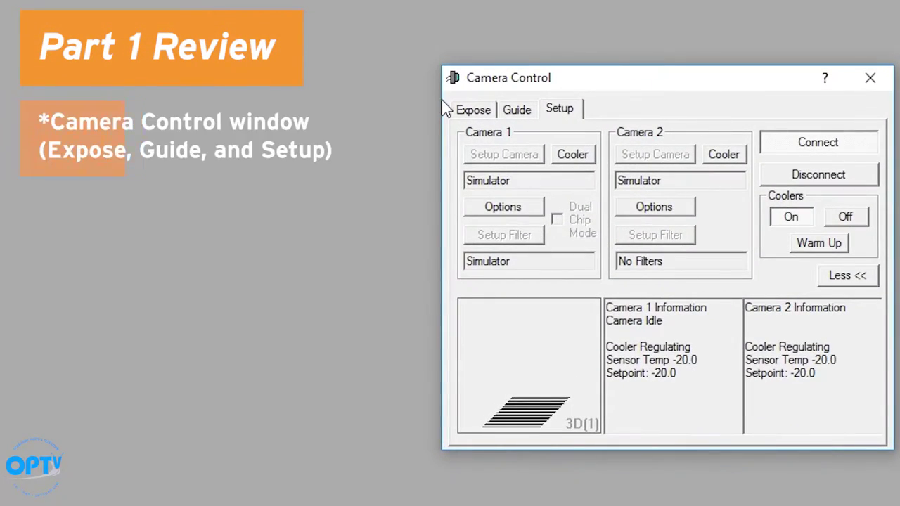
Look over the camera's exposure and guide pages, then open the Observatory window on the left
{"action": "left_click", "coordinate": [478, 110]}
{"action": "left_click", "coordinate": [519, 110]}
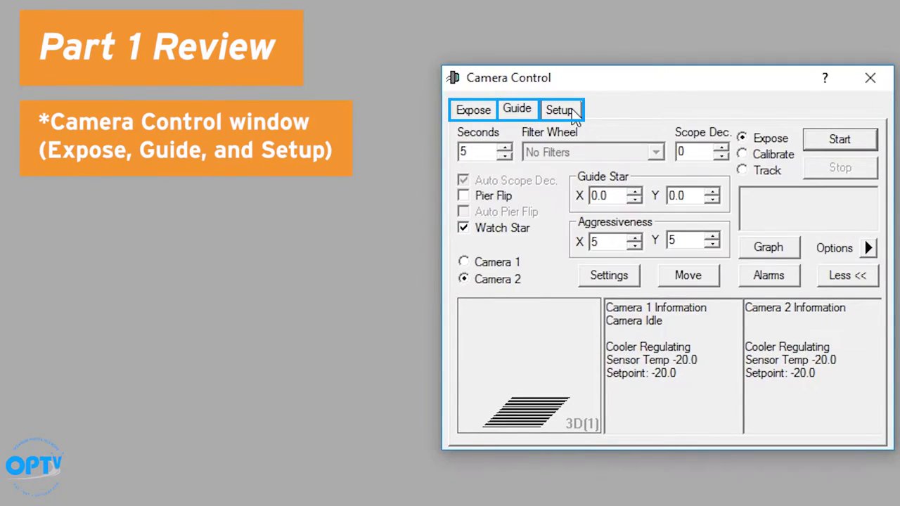
{"action": "left_click", "coordinate": [570, 111]}
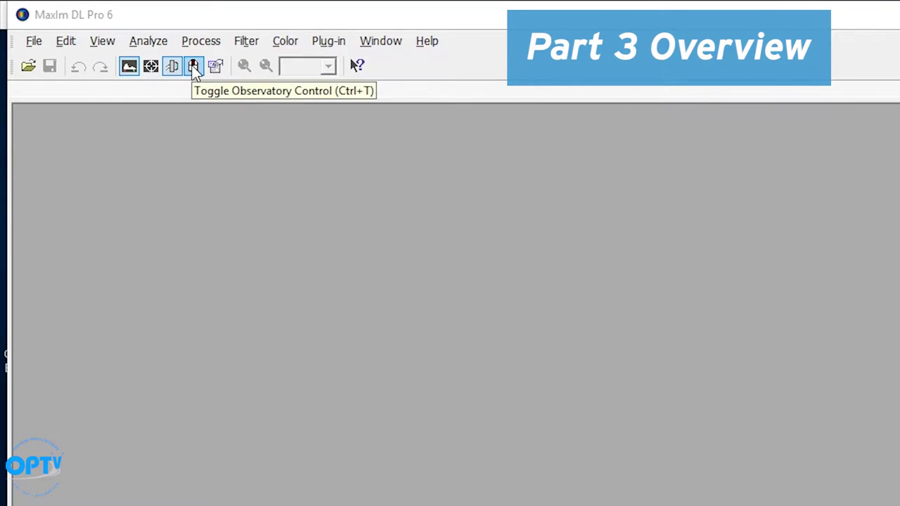
{"action": "left_click", "coordinate": [194, 66]}
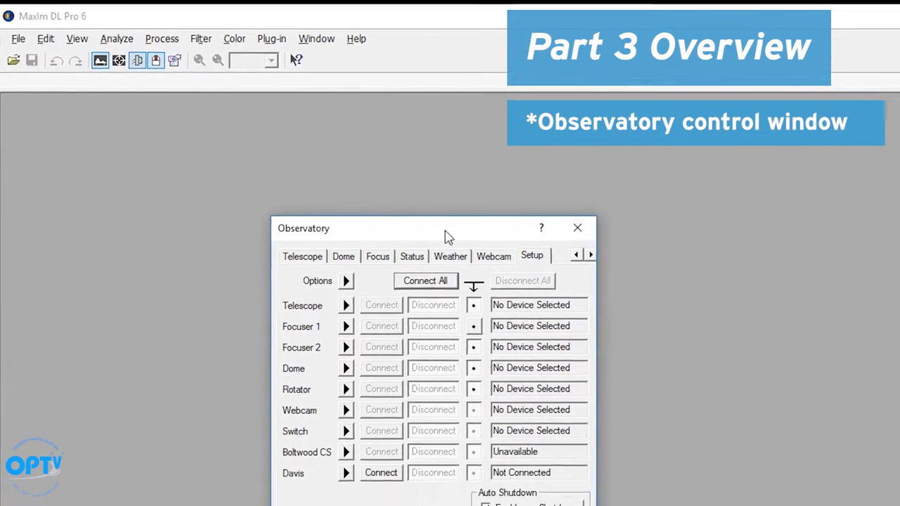
{"action": "left_click_drag", "start_coordinate": [445, 236], "coordinate": [199, 36]}
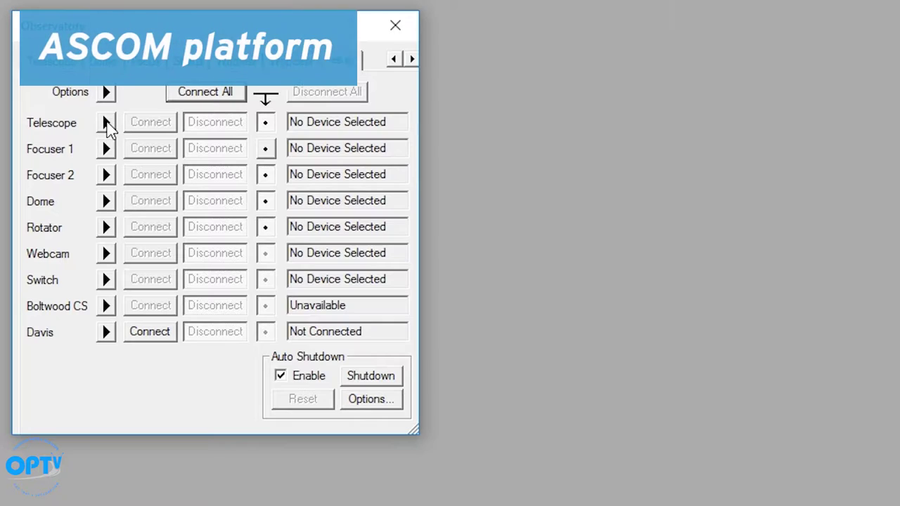
Choose the Simulator telescope driver and accept its equatorial settings (0.200 m aperture, 1.260 m focal length)
{"action": "left_click", "coordinate": [106, 124]}
{"action": "left_click", "coordinate": [161, 129]}
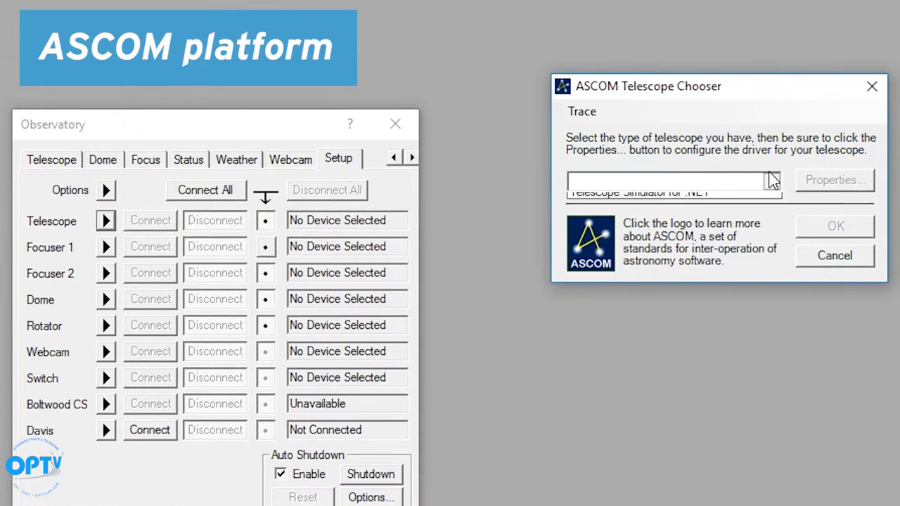
{"action": "left_click", "coordinate": [772, 134]}
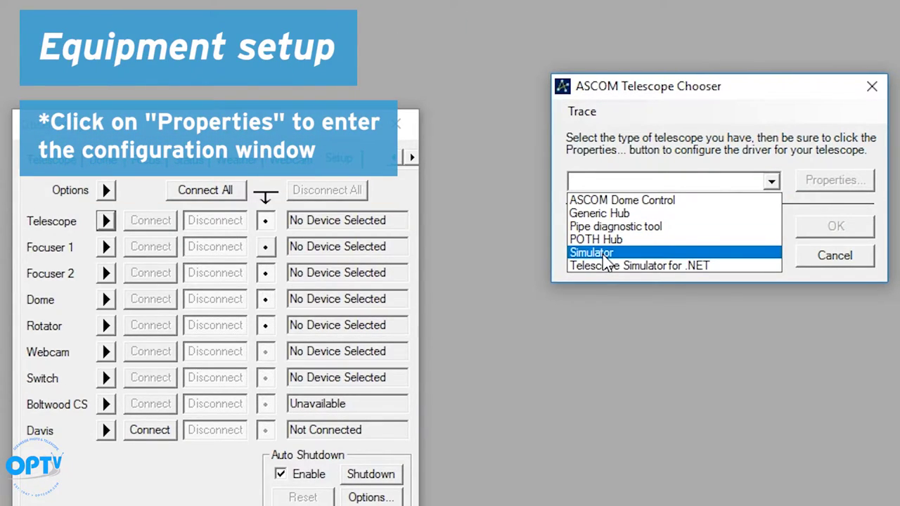
{"action": "left_click", "coordinate": [605, 254]}
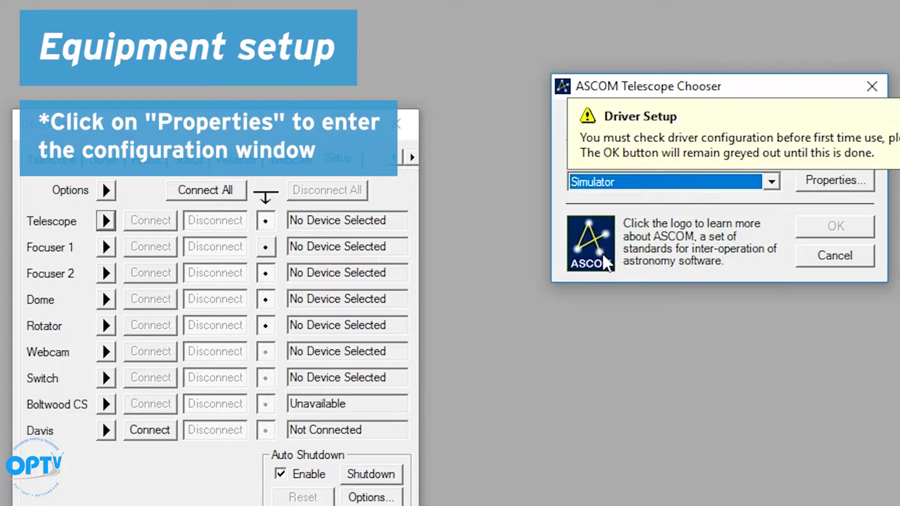
{"action": "left_click", "coordinate": [825, 184]}
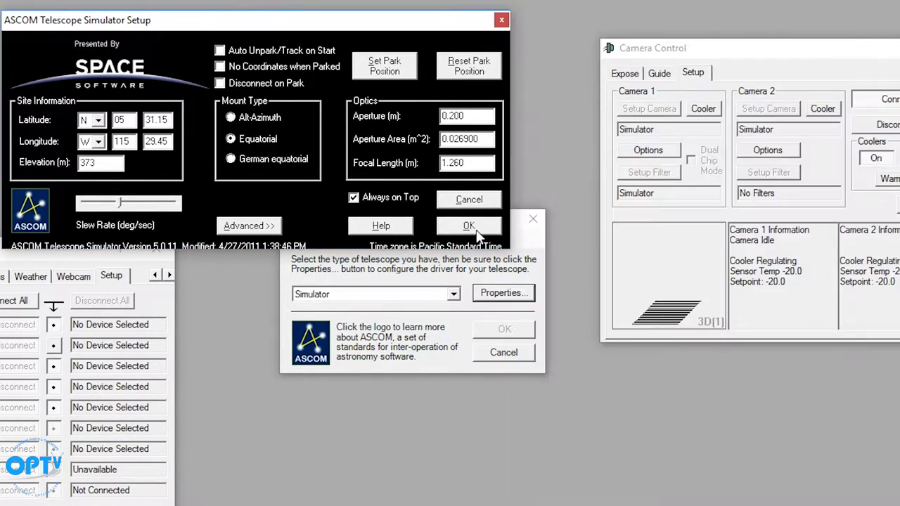
{"action": "left_click", "coordinate": [476, 231]}
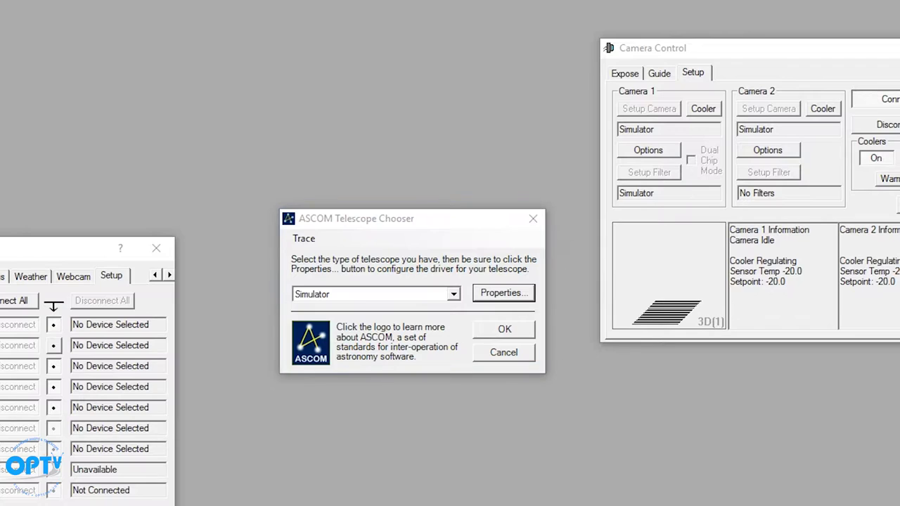
Confirm the telescope Simulator and assign Focuser 1 the Simulator driver with default absolute settings
{"action": "left_click", "coordinate": [503, 329]}
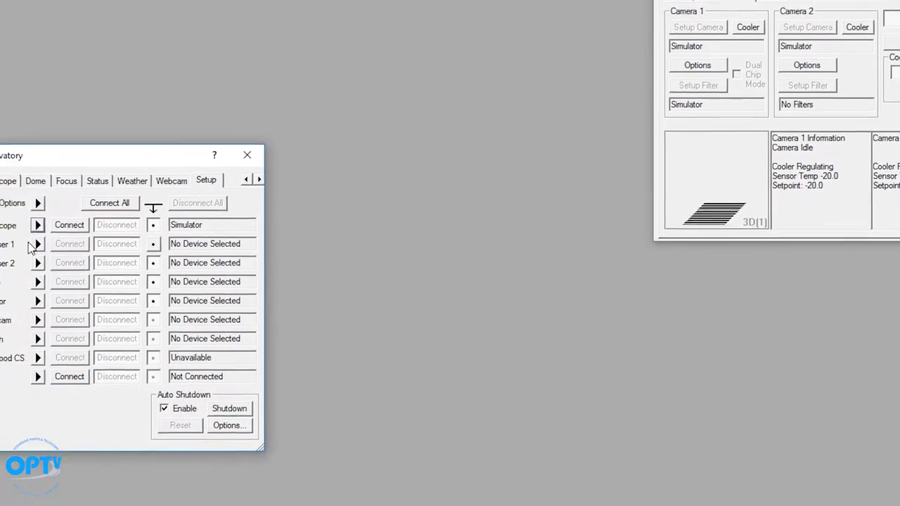
{"action": "left_click", "coordinate": [37, 245]}
{"action": "left_click", "coordinate": [77, 246]}
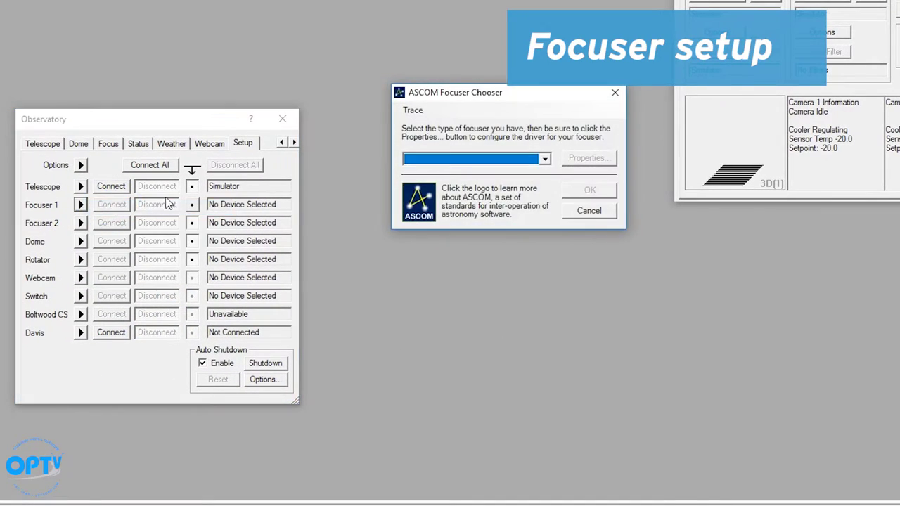
{"action": "left_click", "coordinate": [453, 162]}
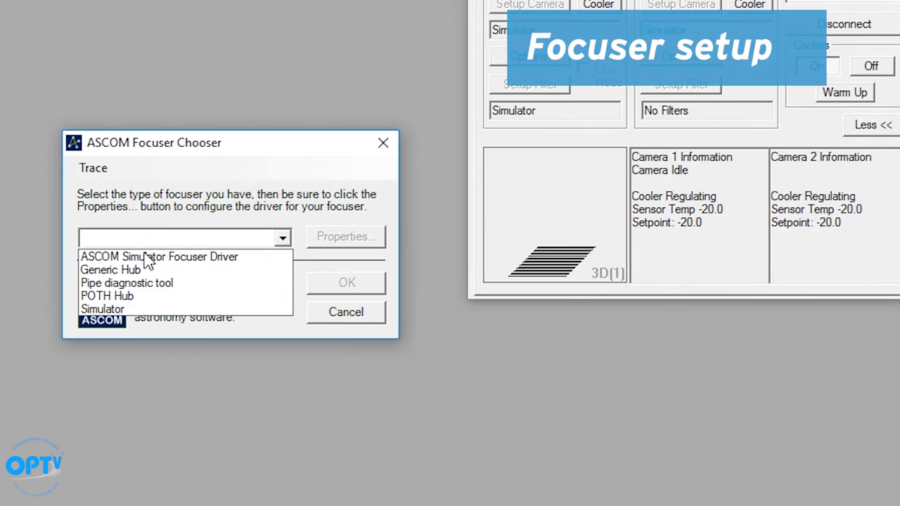
{"action": "left_click", "coordinate": [121, 311]}
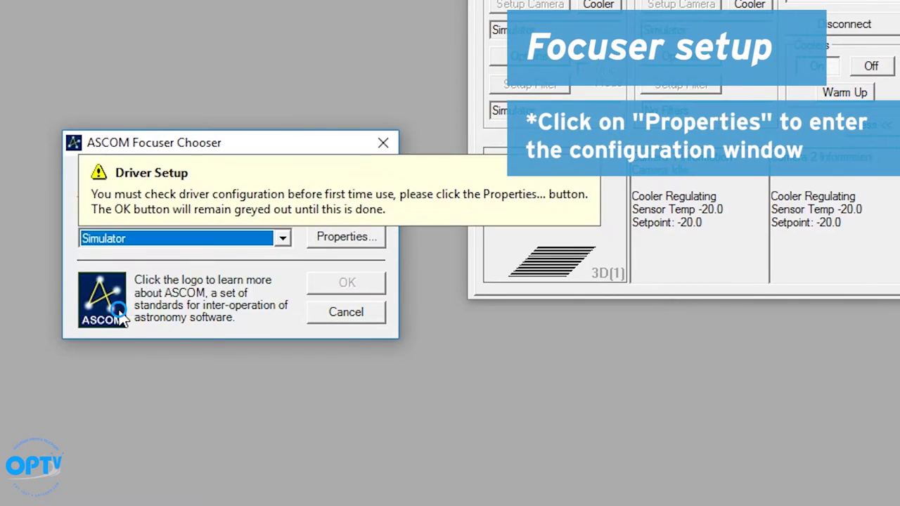
{"action": "left_click", "coordinate": [335, 243]}
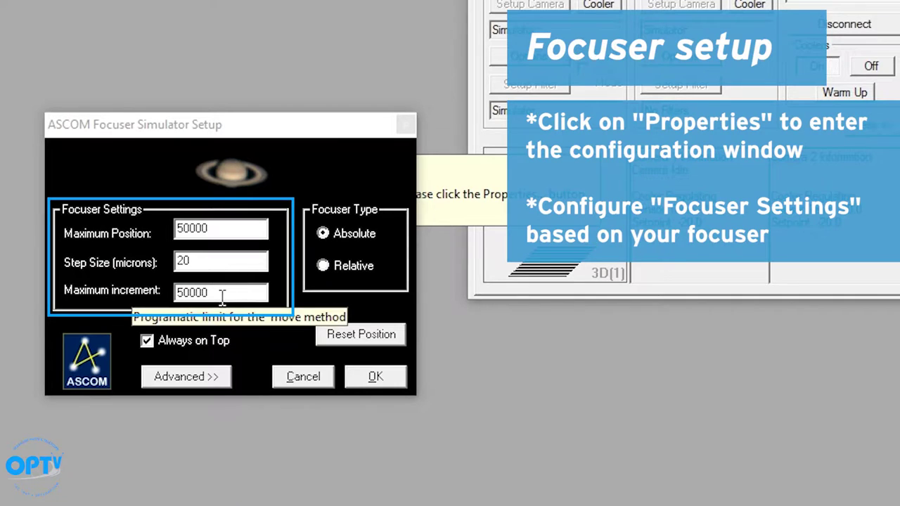
{"action": "left_click", "coordinate": [378, 376]}
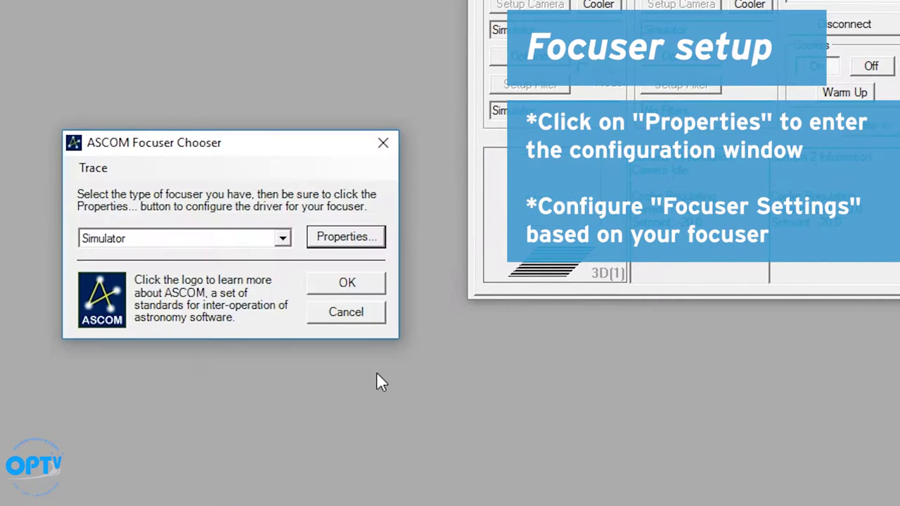
{"action": "left_click", "coordinate": [337, 285]}
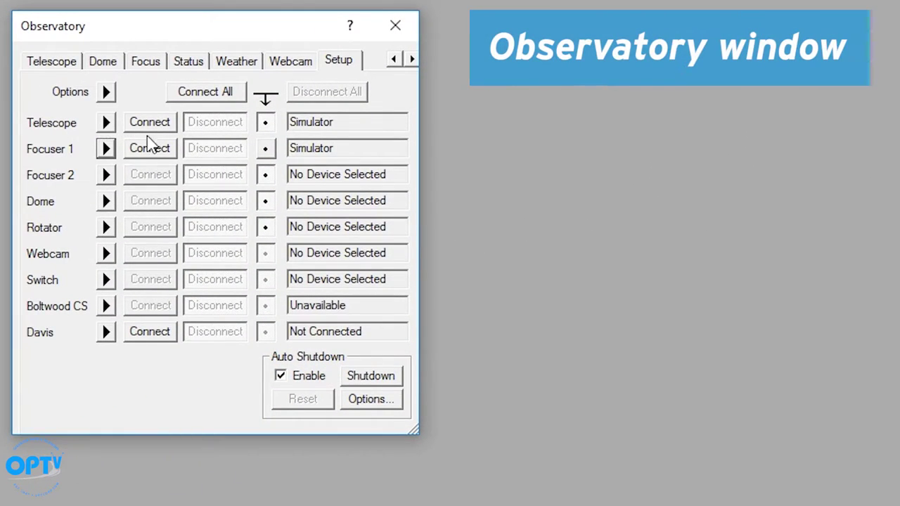
Connect the telescope and Focuser 1 simulators and check focuser position 25000 and temperature 3.88
{"action": "left_click", "coordinate": [153, 124]}
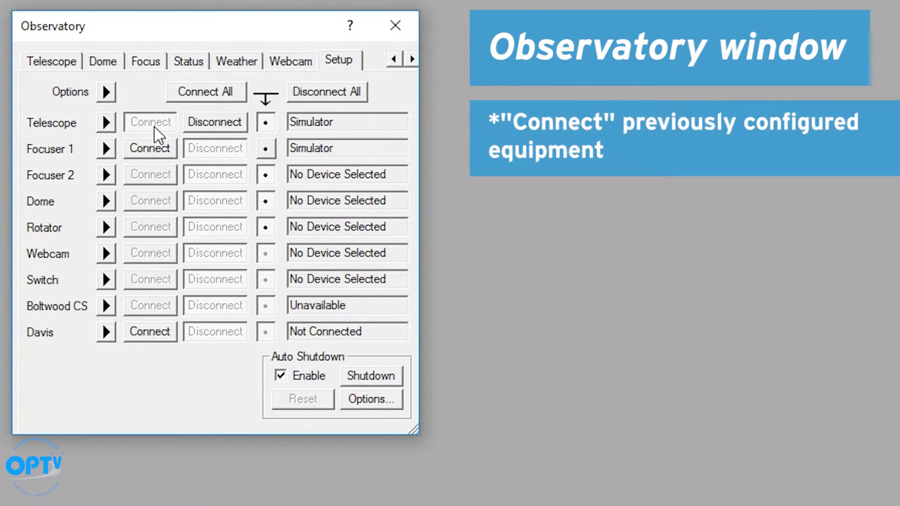
{"action": "left_click", "coordinate": [150, 149]}
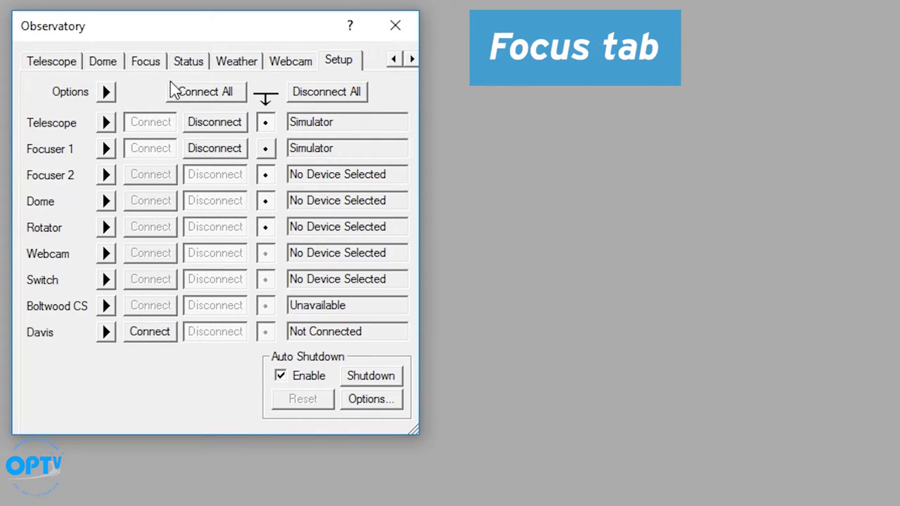
{"action": "left_click", "coordinate": [146, 62]}
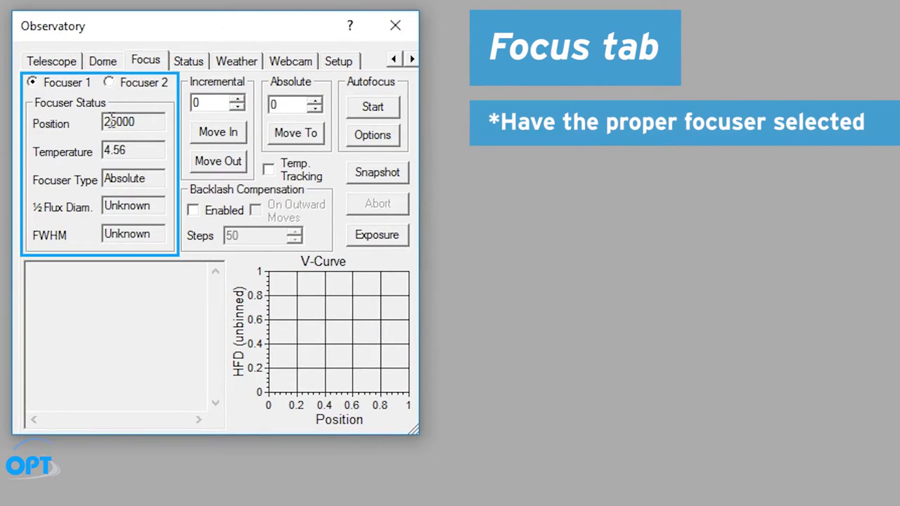
{"action": "double_click", "coordinate": [148, 119]}
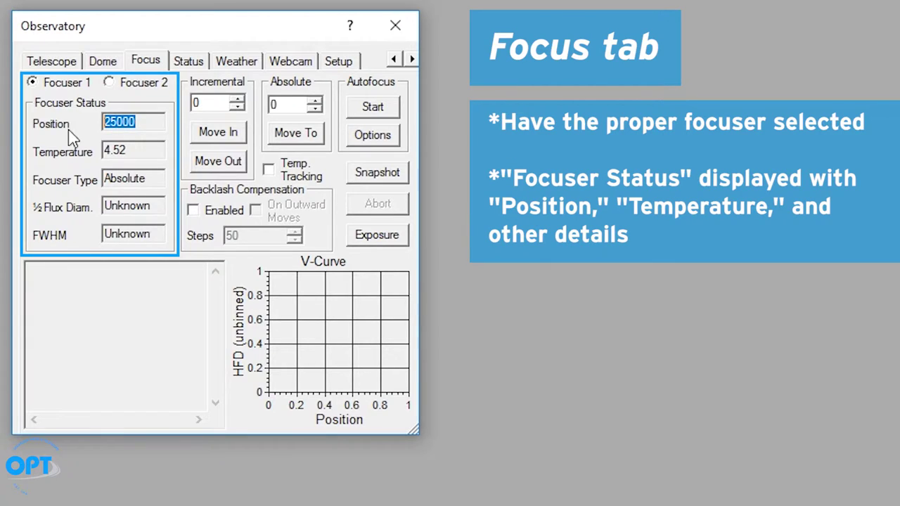
{"action": "left_click", "coordinate": [142, 120]}
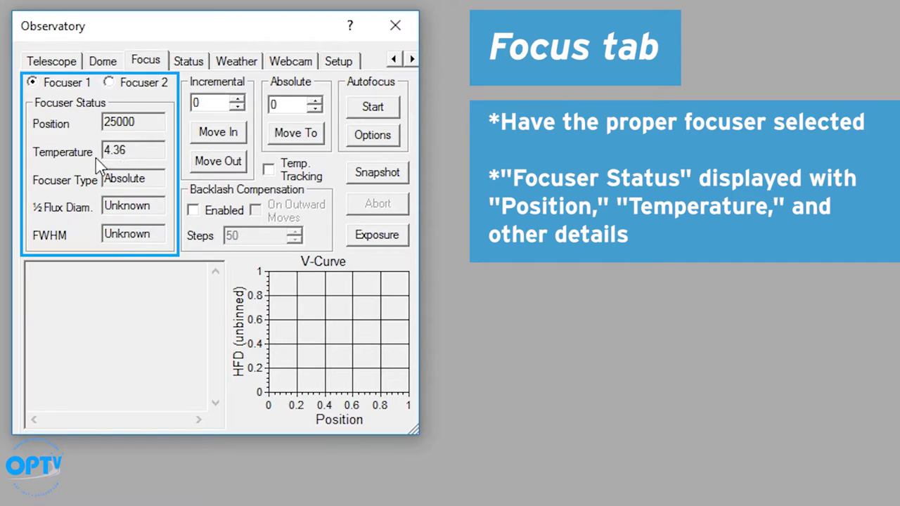
{"action": "double_click", "coordinate": [142, 151]}
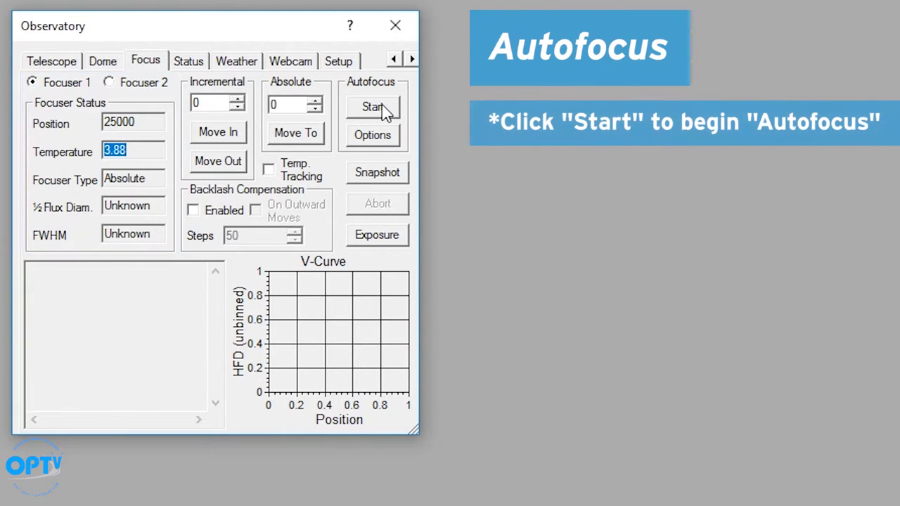
Run an autofocus to plot a V-curve, abort it, and view the Telescope status page
{"action": "left_click", "coordinate": [385, 110]}
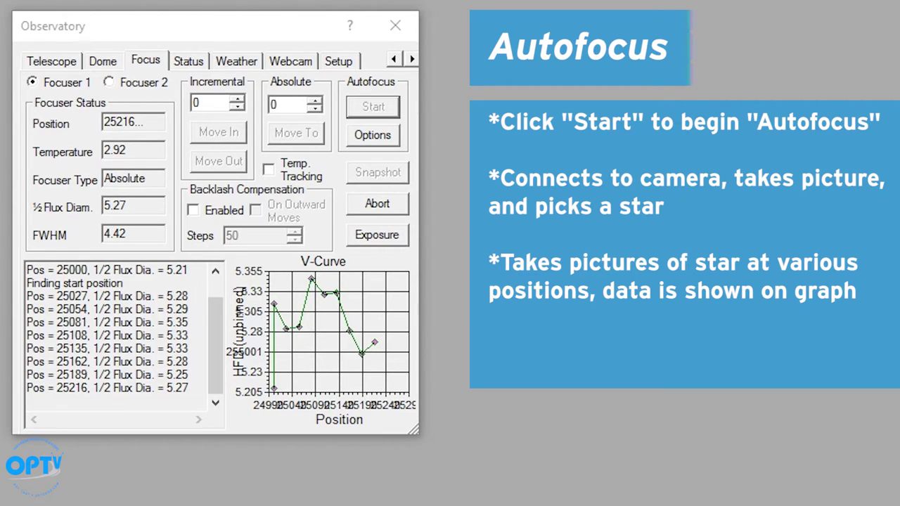
{"action": "left_click", "coordinate": [404, 202]}
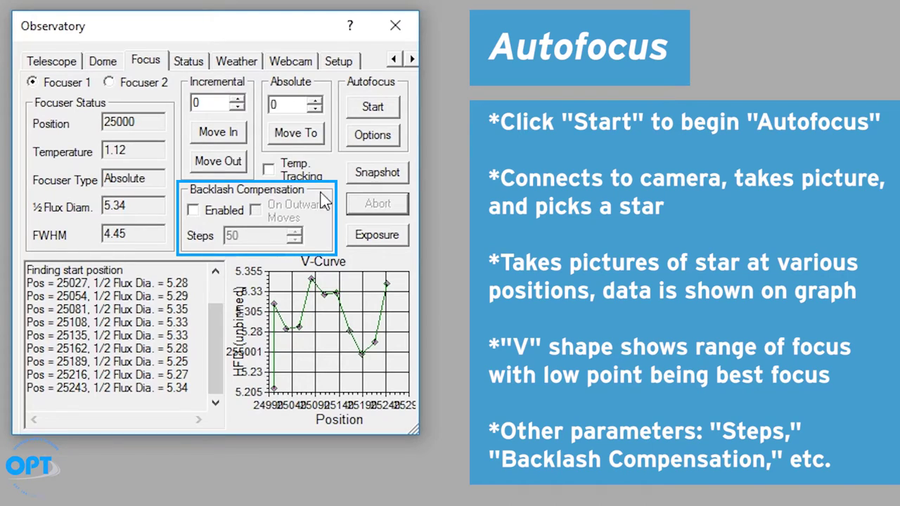
{"action": "left_click", "coordinate": [64, 62]}
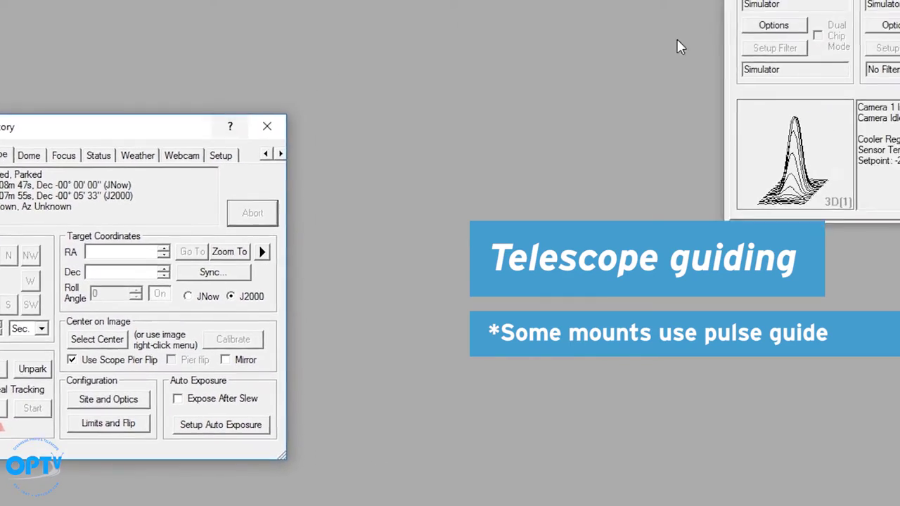
In Guider Settings, set Control Via to Telescope instead of Guider Relays
{"action": "left_click", "coordinate": [630, 34]}
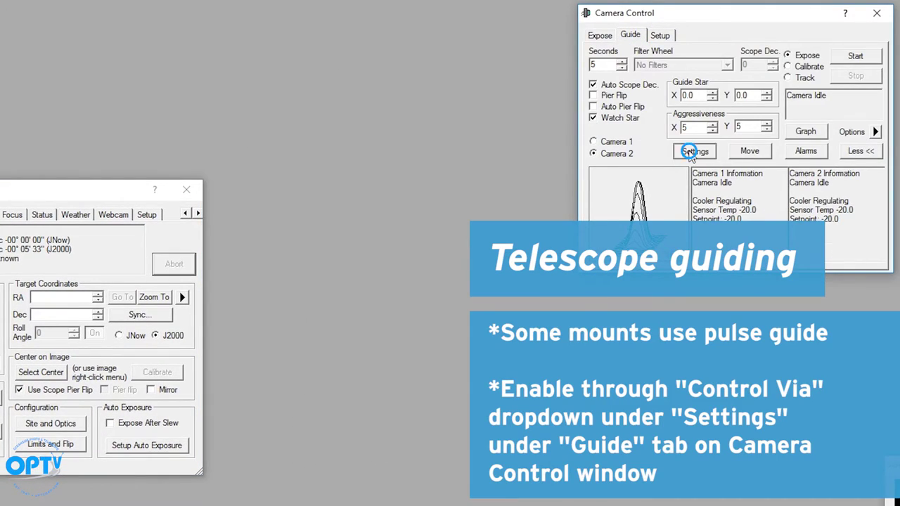
{"action": "left_click", "coordinate": [691, 150]}
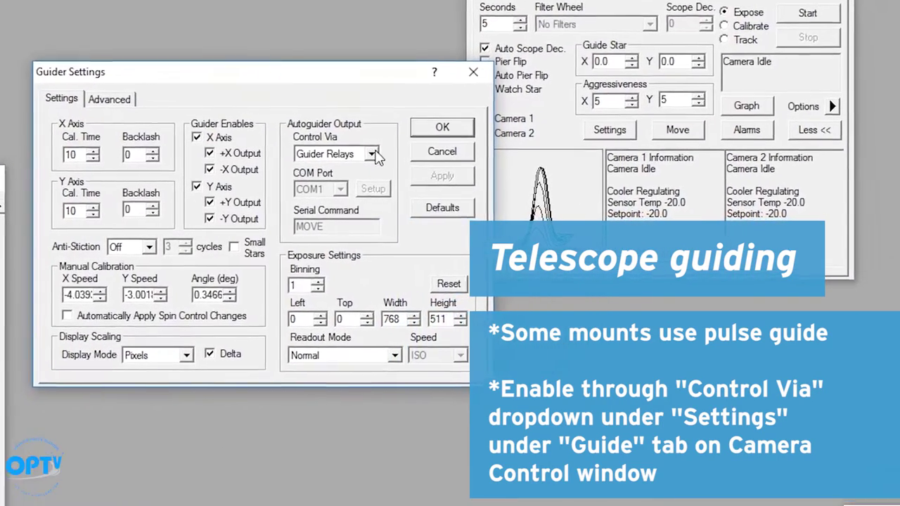
{"action": "left_click", "coordinate": [373, 154]}
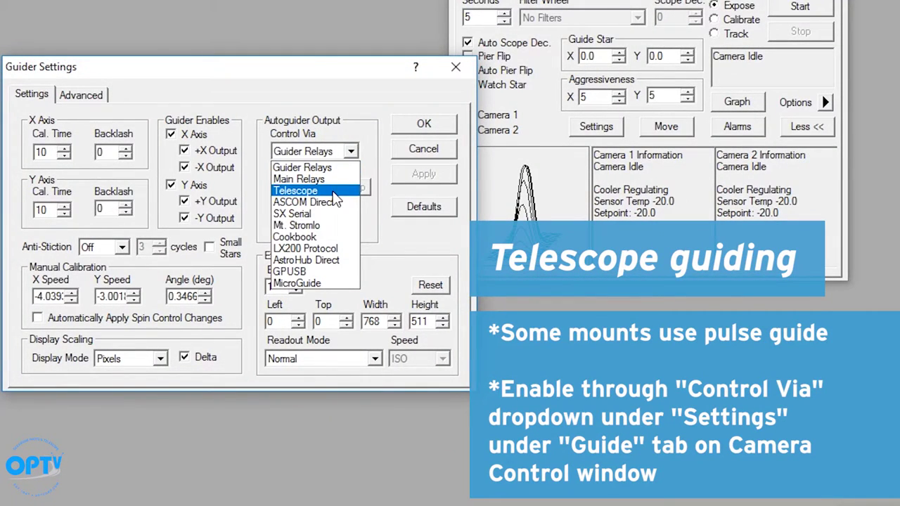
{"action": "left_click", "coordinate": [335, 192]}
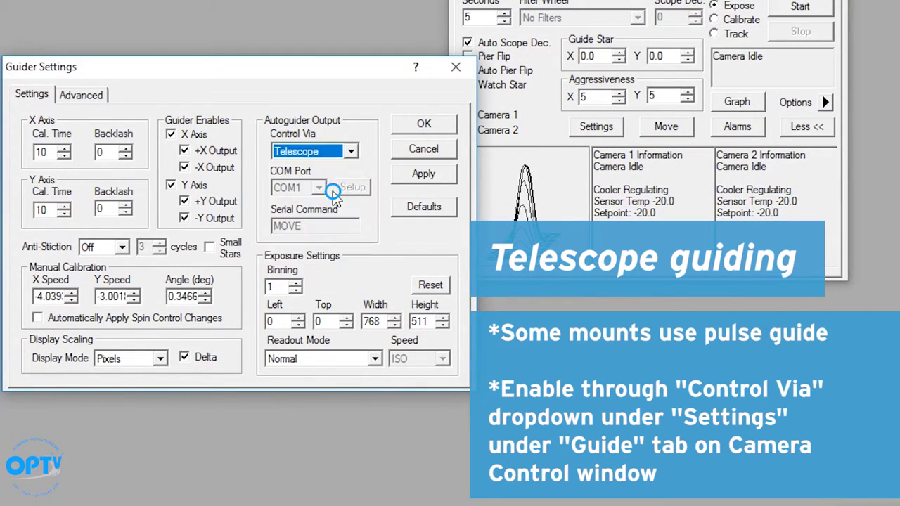